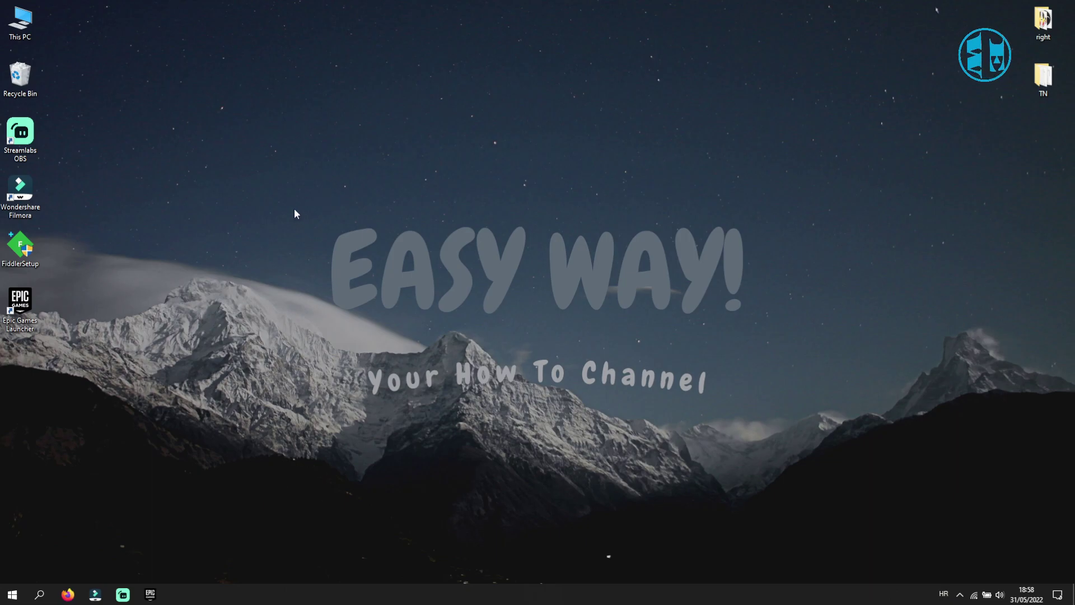
# Bring up the Epic Games Launcher to view its sign-in options, and minimize it.
pyautogui.moveTo(305, 179); pyautogui.dragTo(767, 363)
pyautogui.click(150, 594)
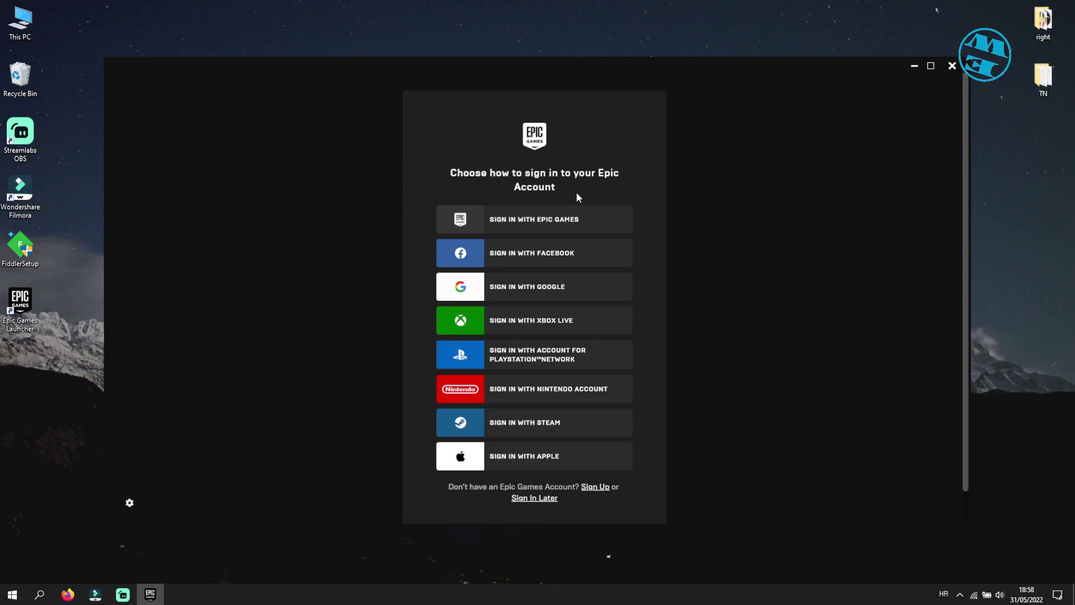
pyautogui.click(914, 67)
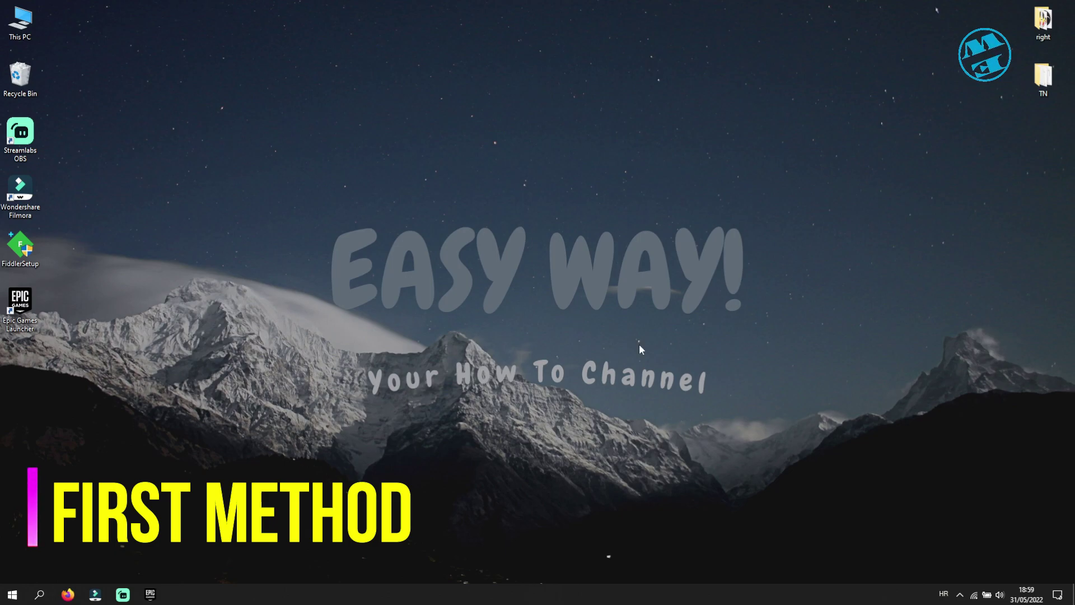
# Exit the Epic Games Launcher running in the background.
pyautogui.click(961, 596)
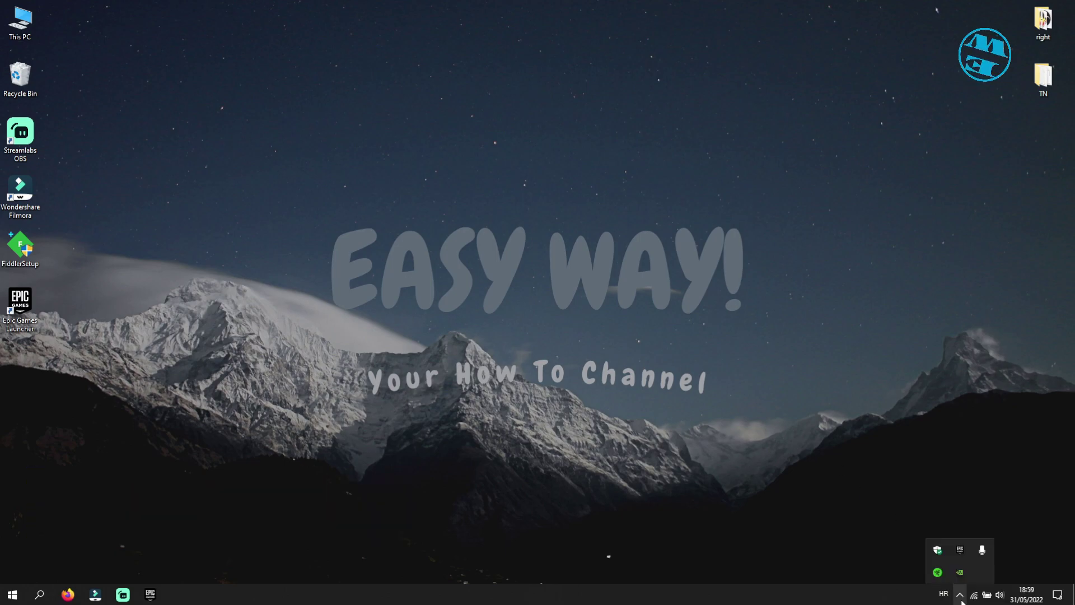
pyautogui.rightClick(961, 551)
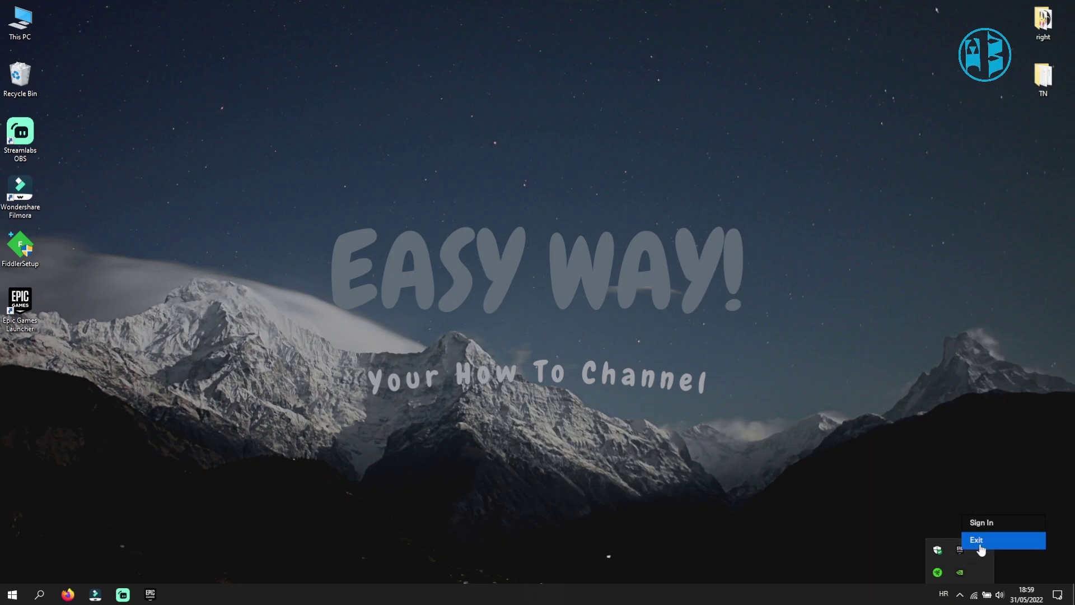
pyautogui.click(987, 544)
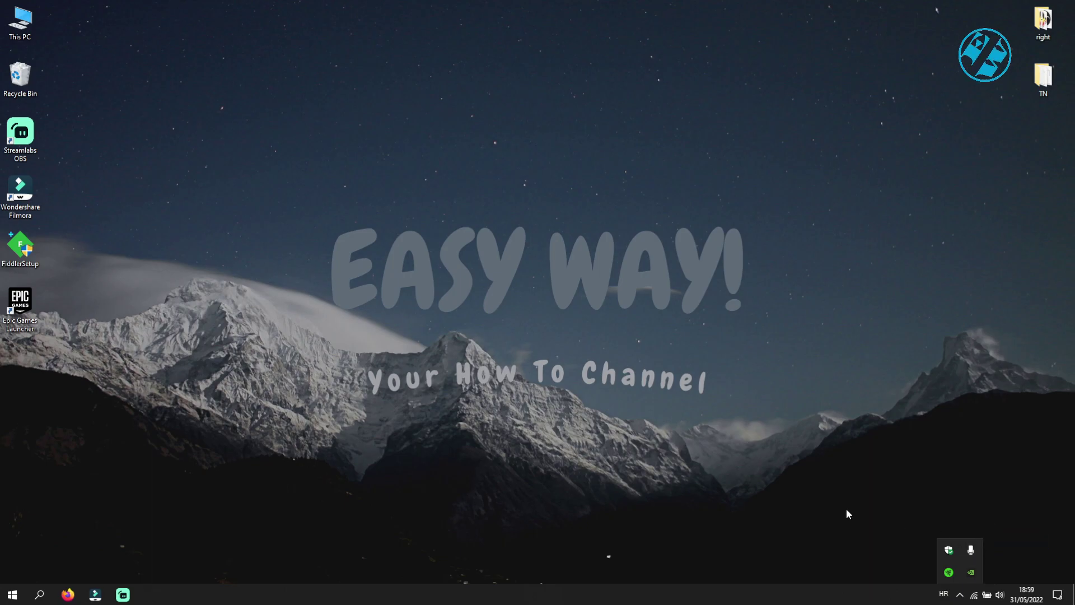
# Open the local app data folder by running %localappdata%.
pyautogui.rightClick(11, 594)
pyautogui.click(30, 546)
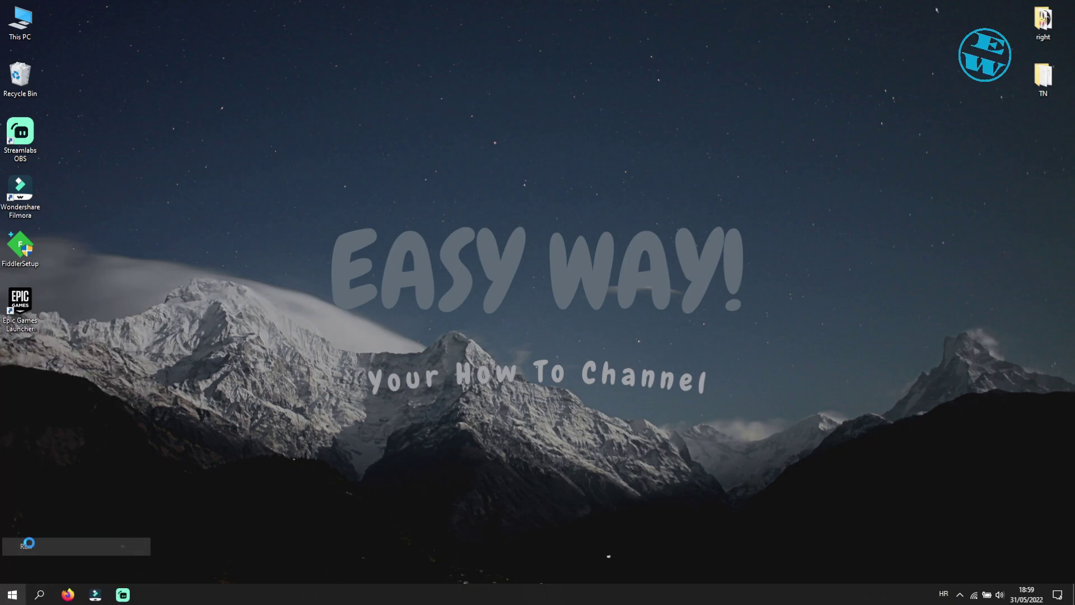
pyautogui.click(97, 524)
pyautogui.moveTo(96, 525); pyautogui.dragTo(47, 523)
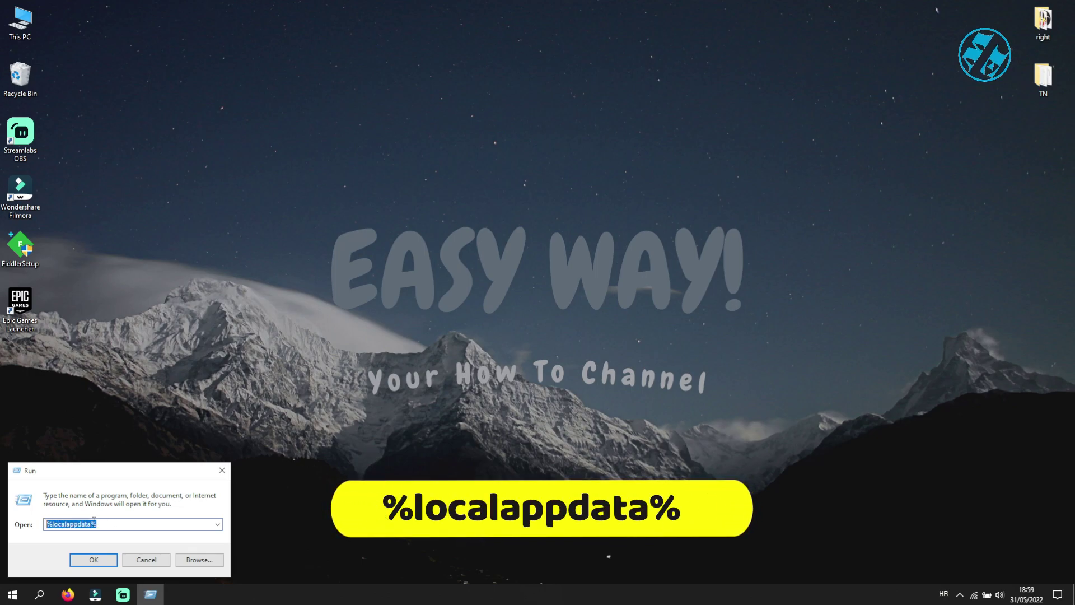
pyautogui.press('Return')
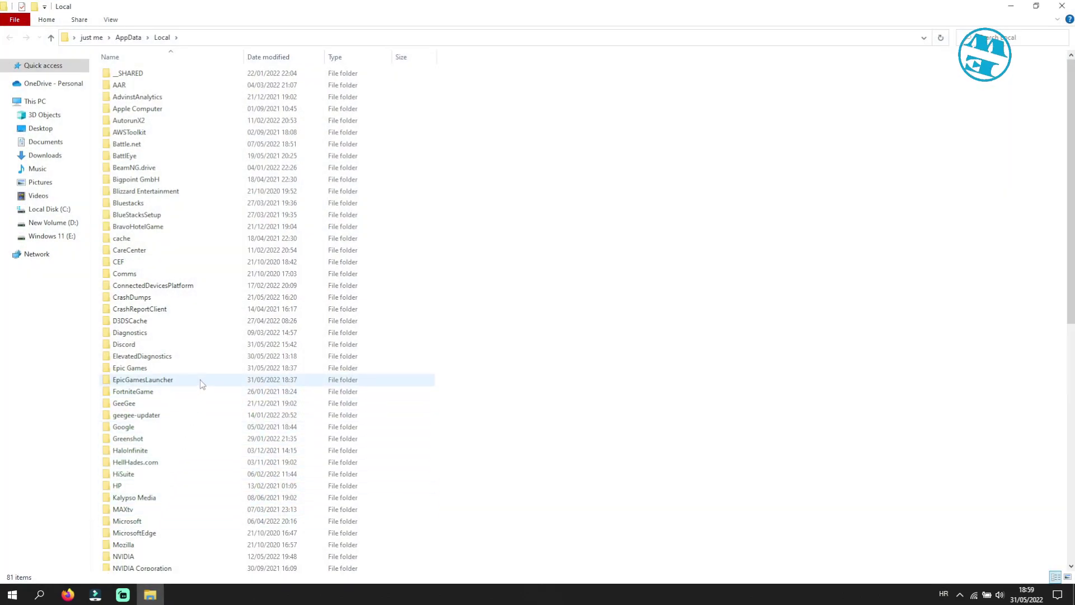
# Delete the EpicGamesLauncher folder and close the file window.
pyautogui.click(140, 383)
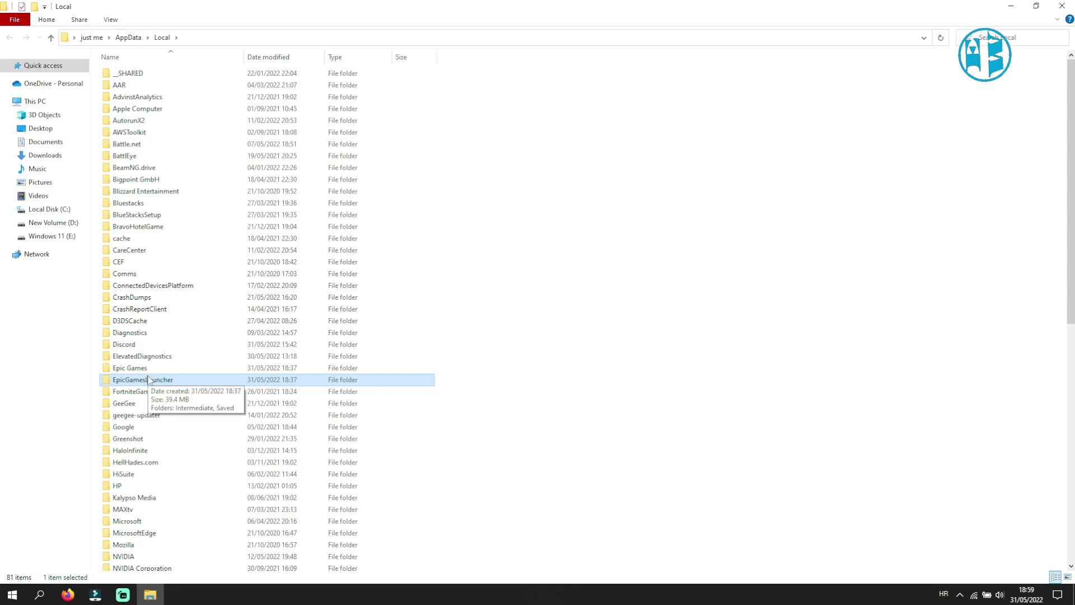
pyautogui.rightClick(148, 380)
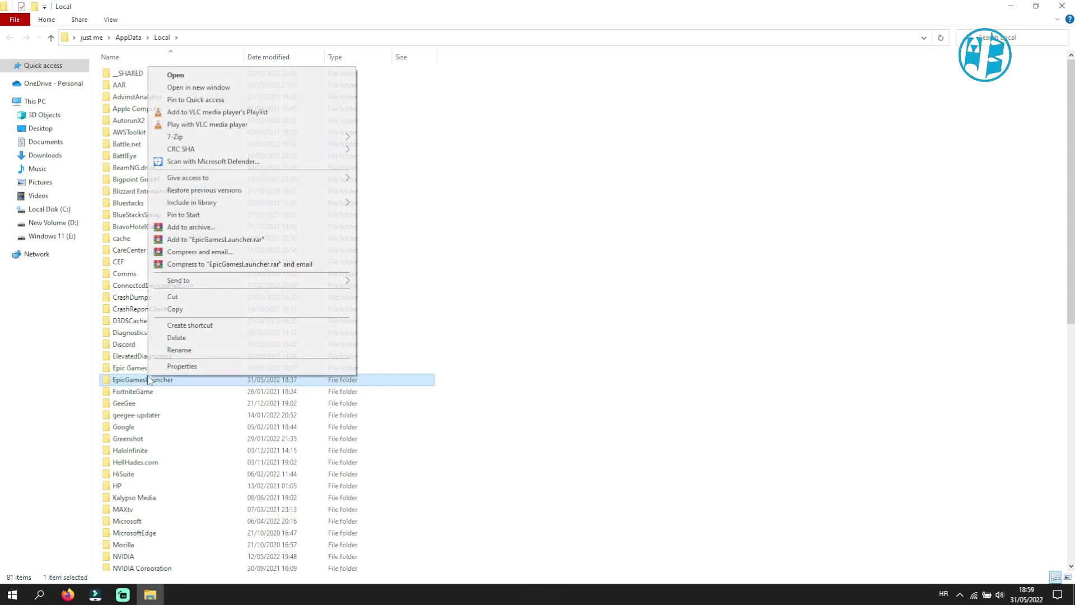
pyautogui.click(176, 338)
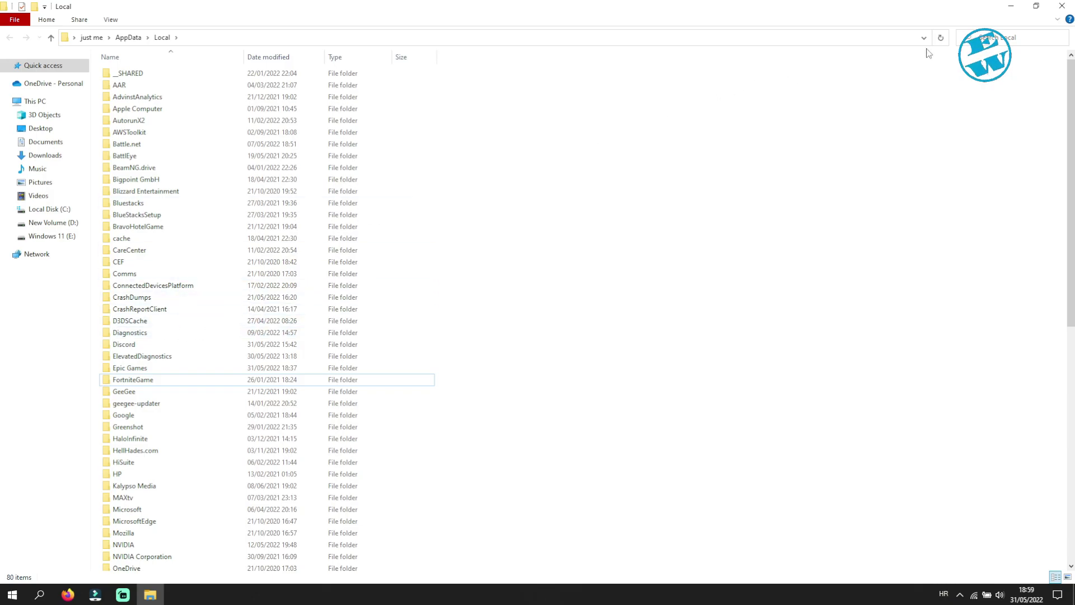
pyautogui.click(1062, 6)
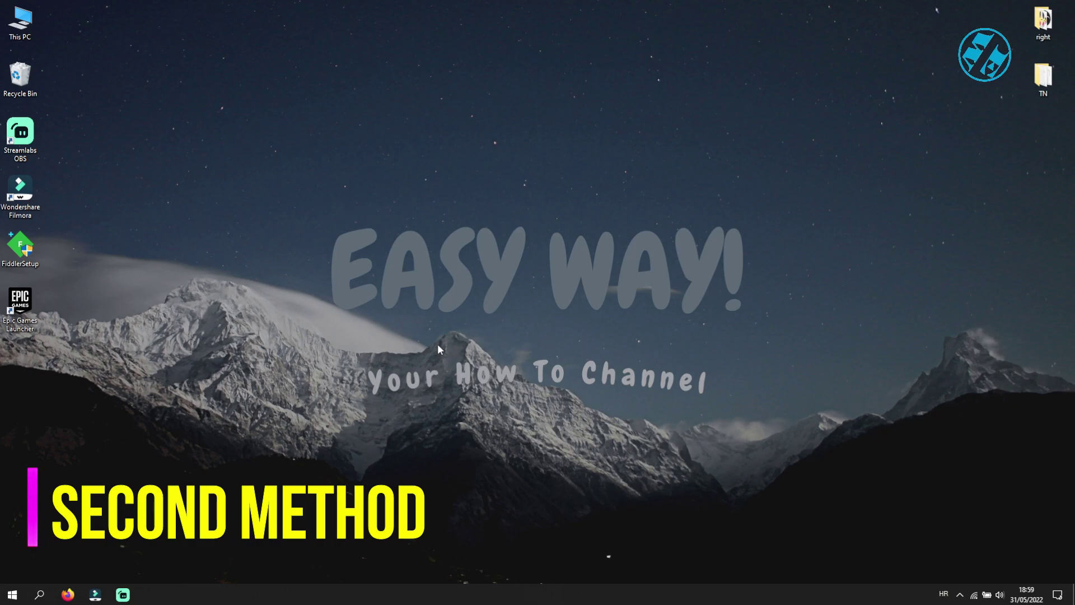
# Search Windows for Control Panel and open it.
pyautogui.rightClick(2, 599)
pyautogui.click(34, 522)
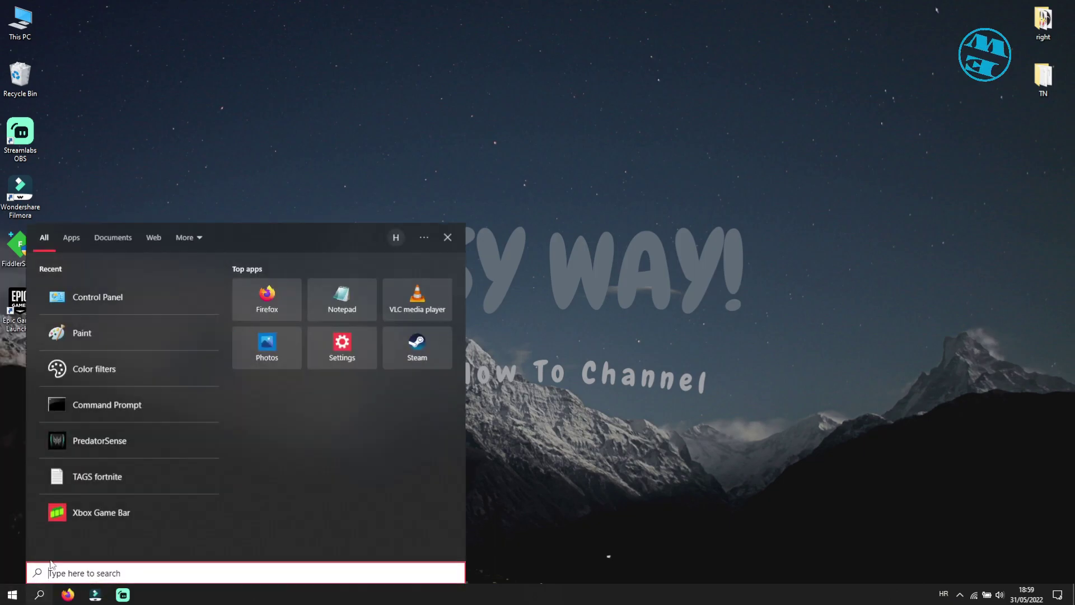
pyautogui.write('contr')
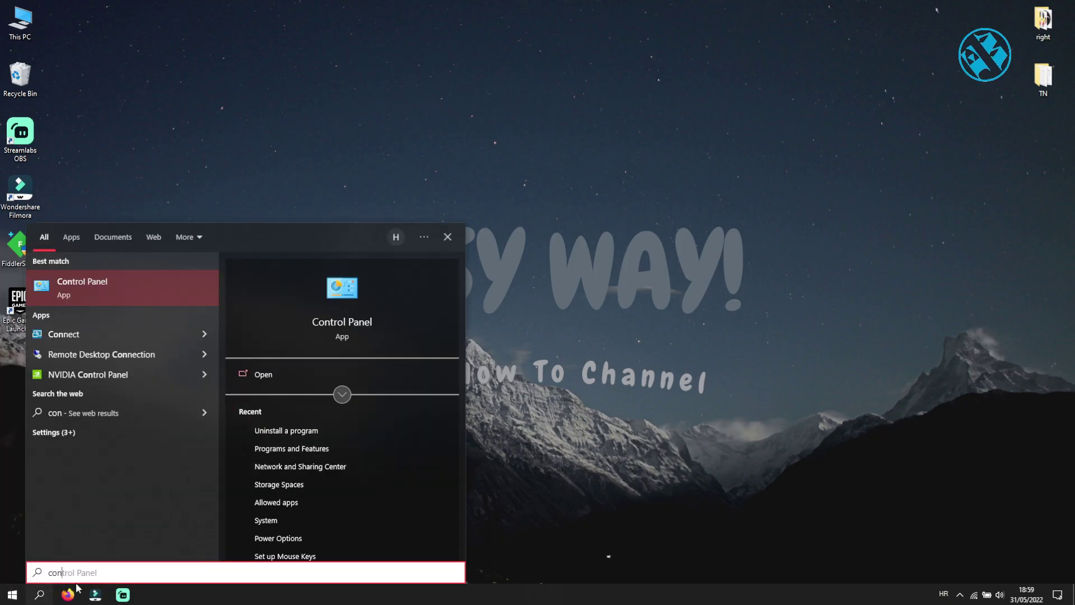
pyautogui.click(108, 286)
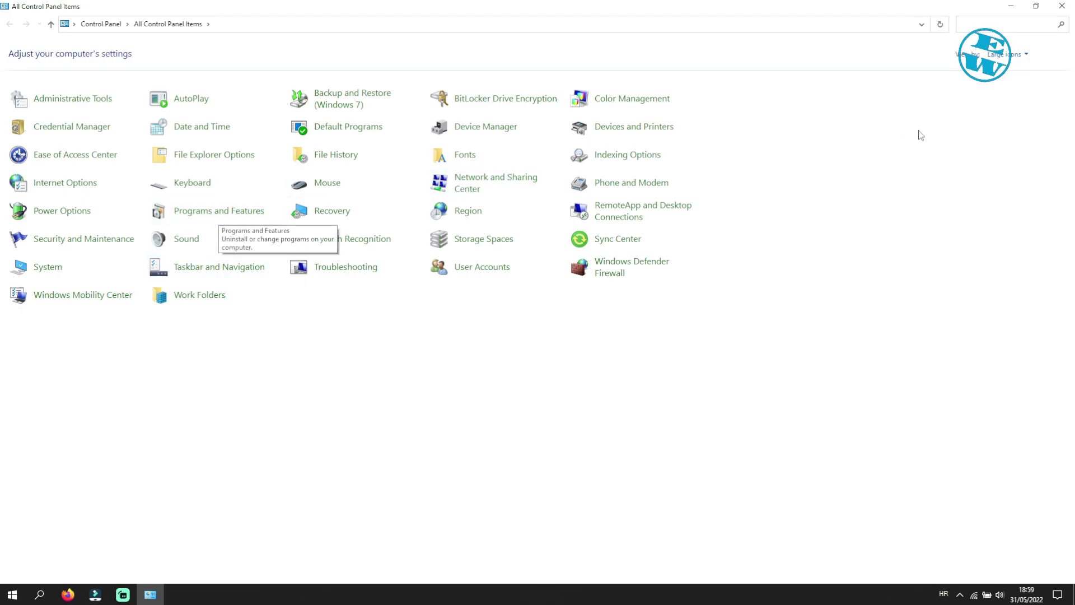
# Switch Control Panel to the Category view and open the list for uninstalling programs.
pyautogui.click(1013, 55)
pyautogui.click(1020, 70)
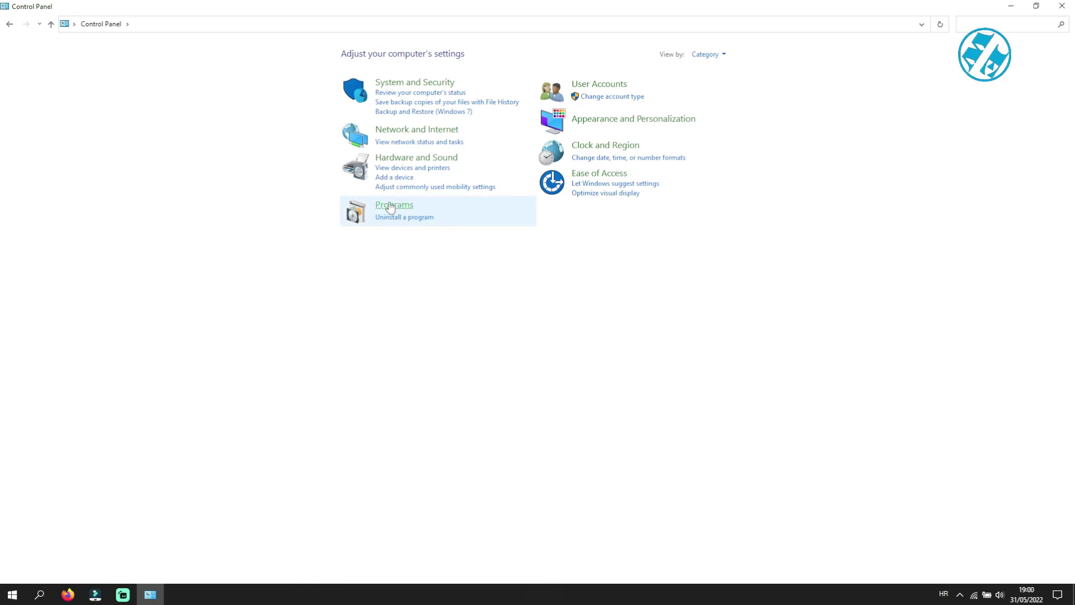
pyautogui.click(399, 217)
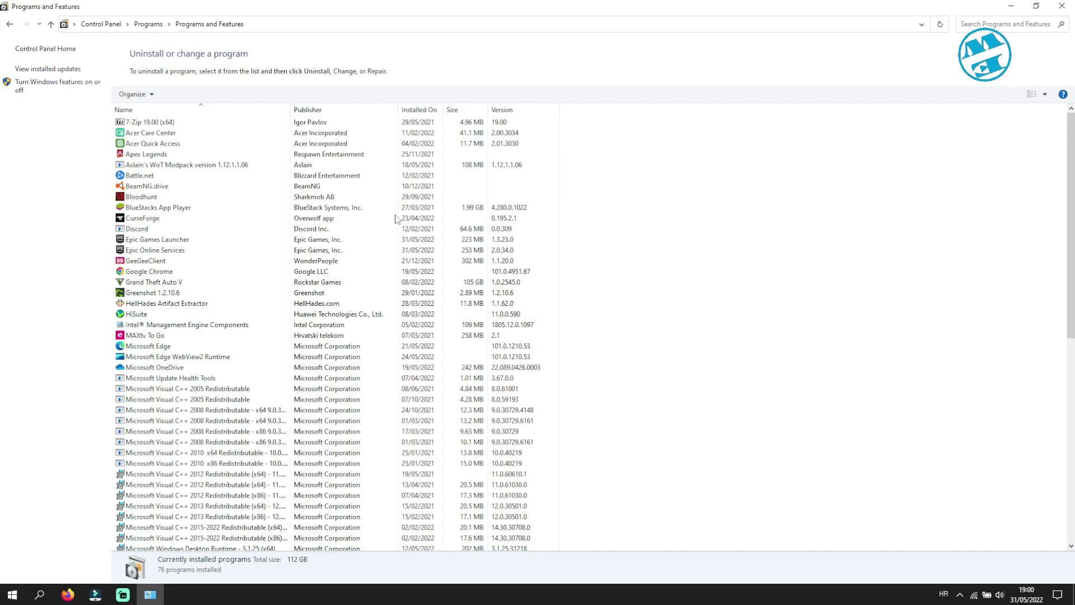
# Repair the Epic Games Launcher installation, allow it to make changes to the device, and close Programs and Features.
pyautogui.click(169, 243)
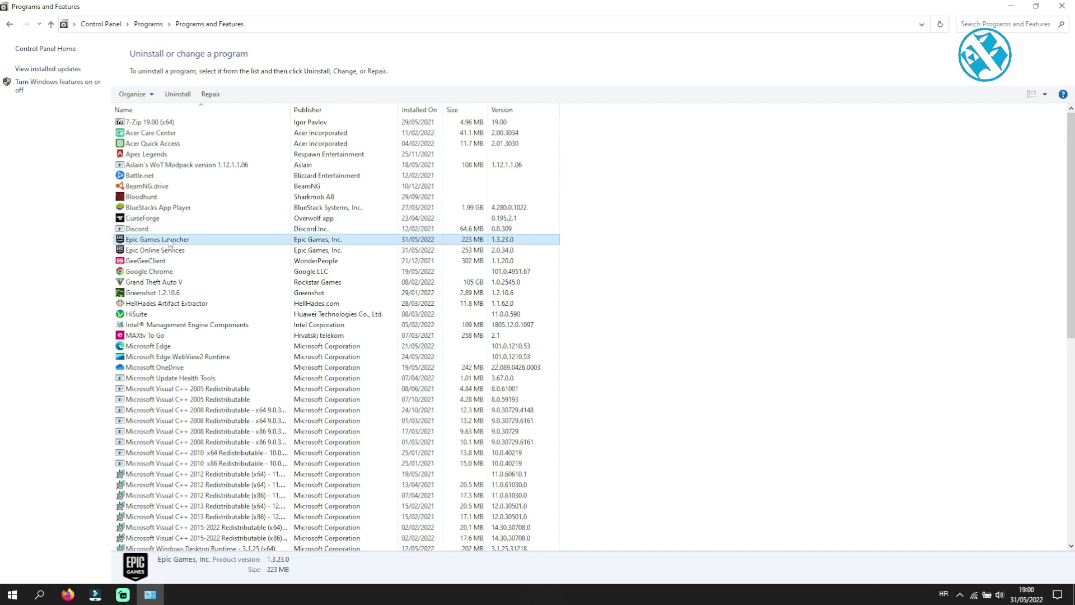
pyautogui.click(212, 95)
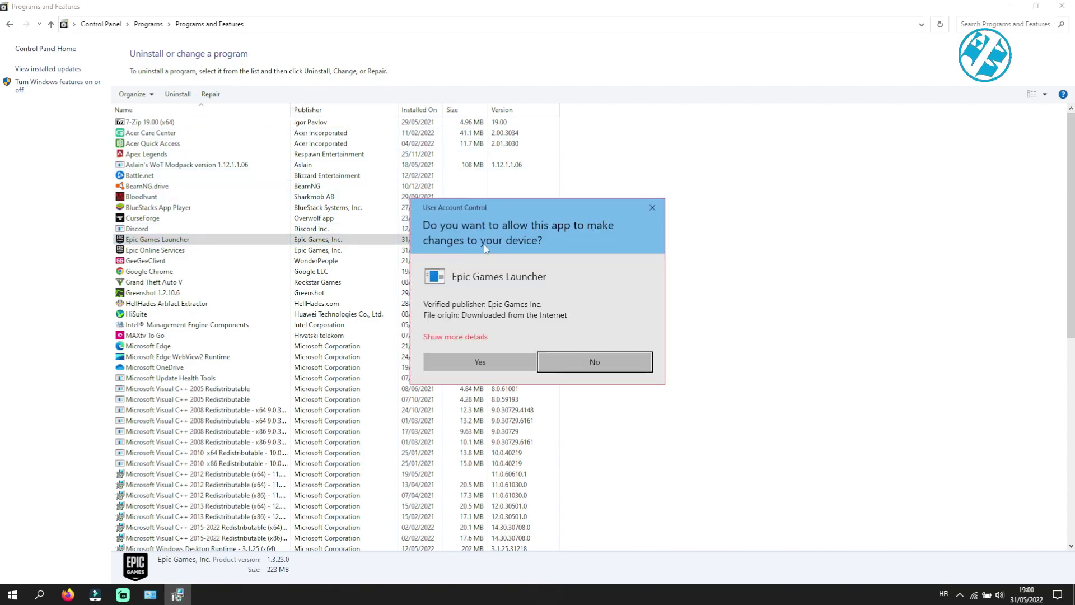
pyautogui.click(480, 361)
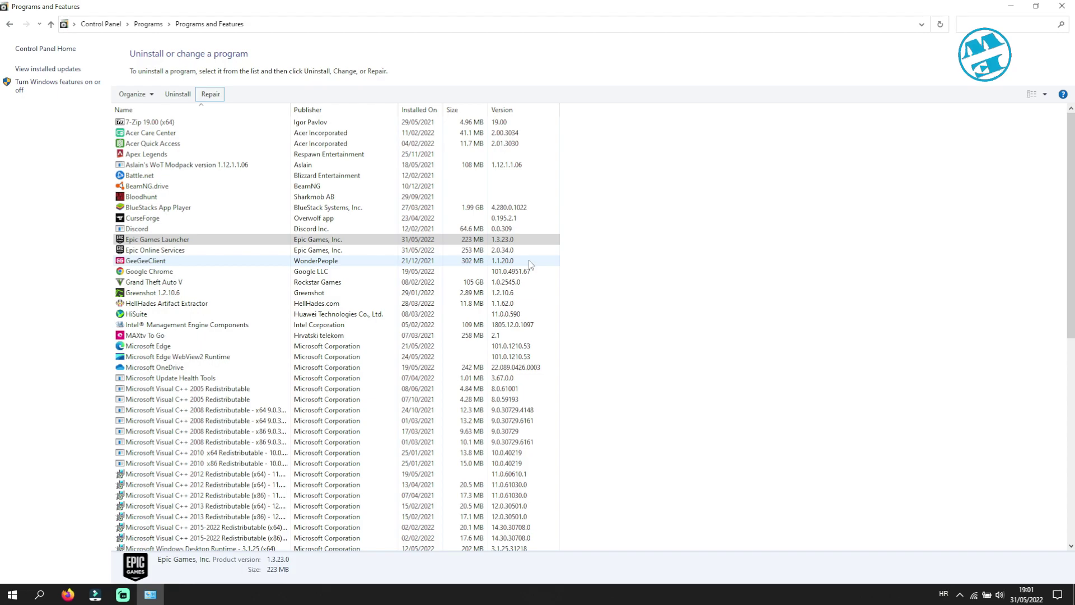
pyautogui.click(1062, 6)
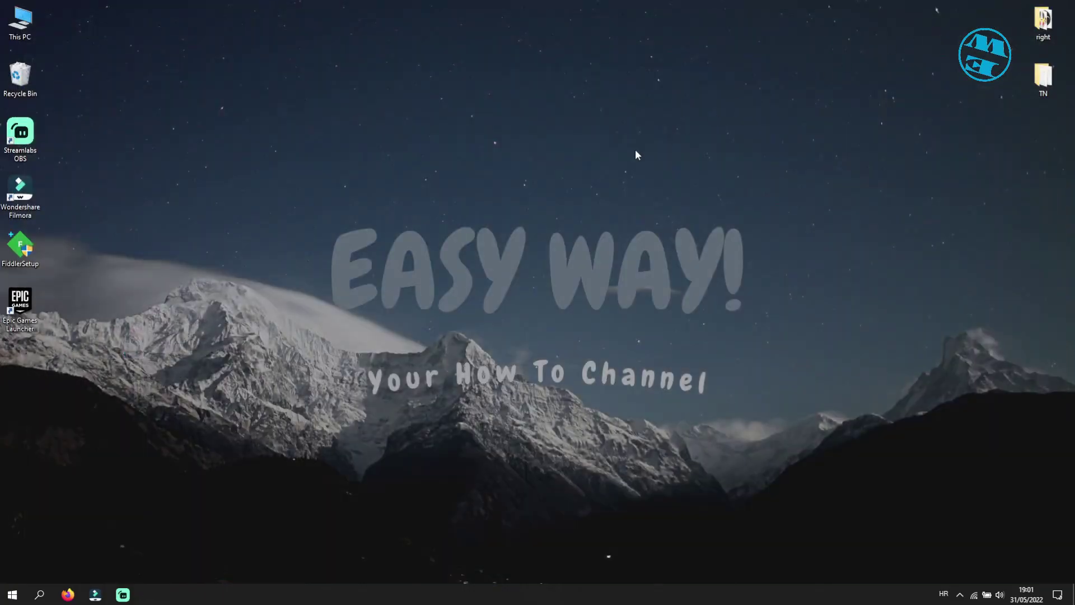
# Launch the Epic Games Launcher from the desktop to check that it loads, and minimize it.
pyautogui.doubleClick(20, 303)
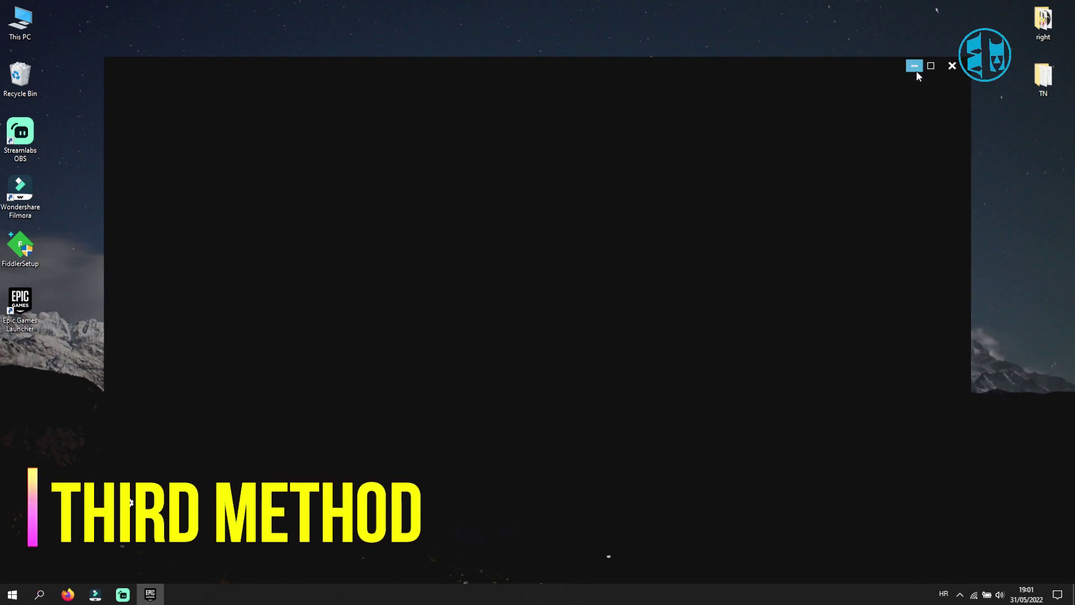
pyautogui.click(915, 67)
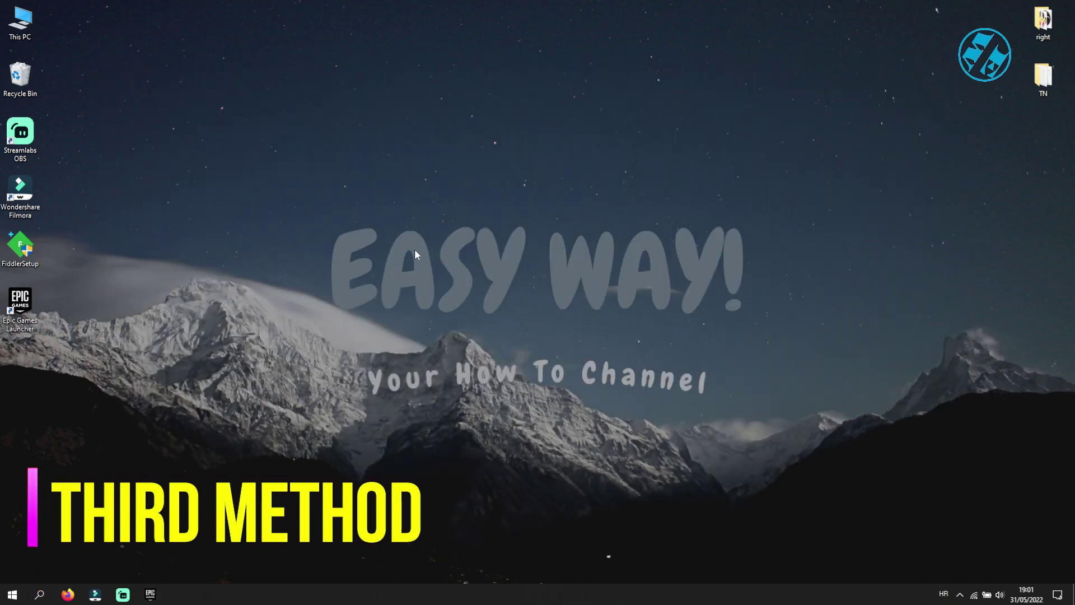
# In Firefox, examine the Fiddler Classic download page and Microsoft's article about the Fiddler web debugger tool, and minimize the browser.
pyautogui.click(67, 595)
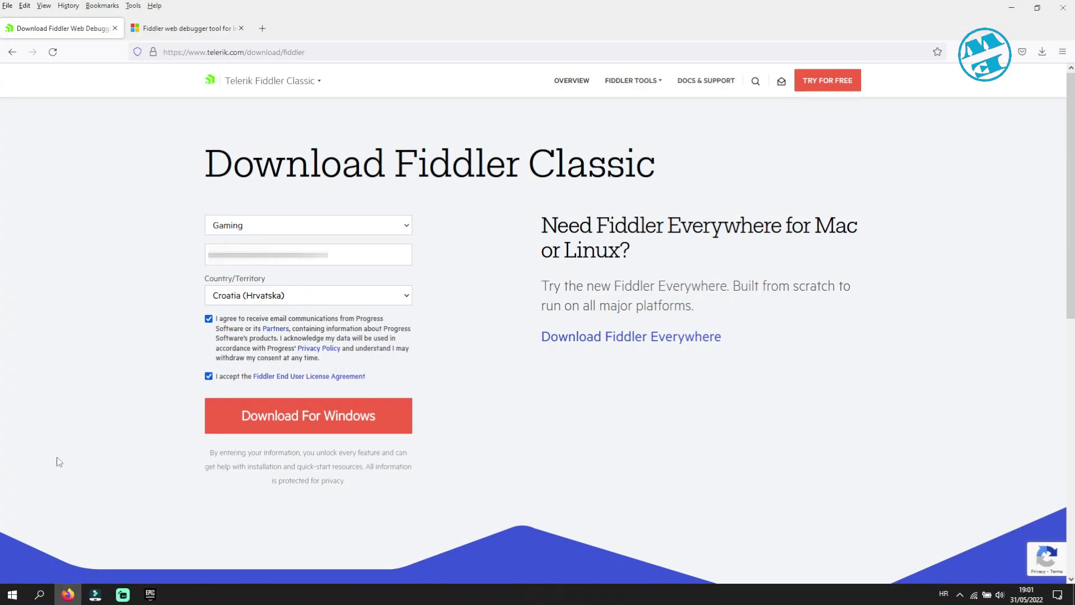
pyautogui.click(234, 52)
pyautogui.click(82, 154)
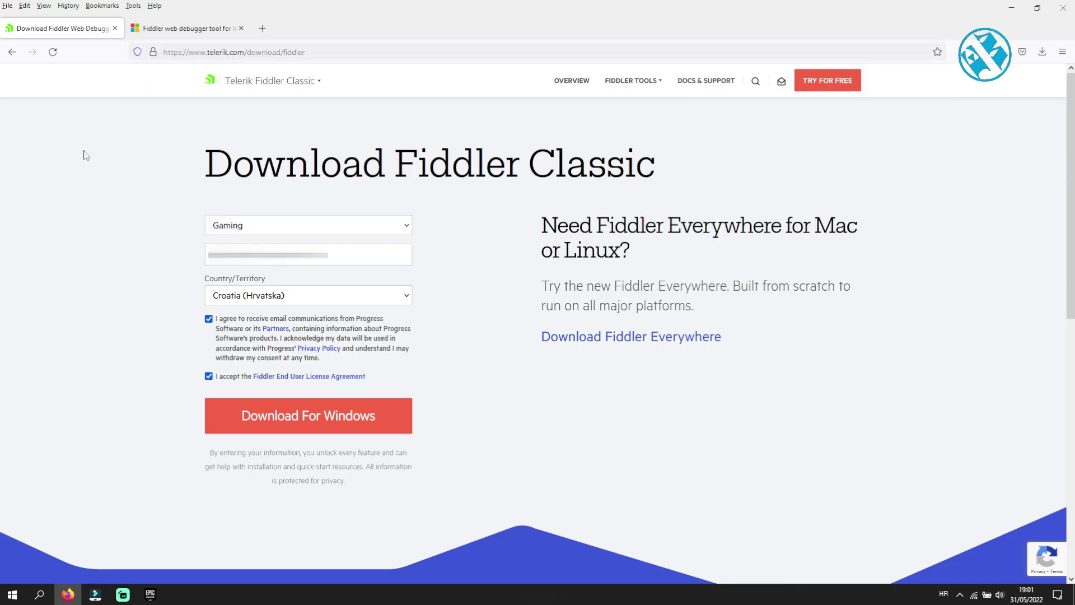
pyautogui.moveTo(387, 159); pyautogui.dragTo(656, 163)
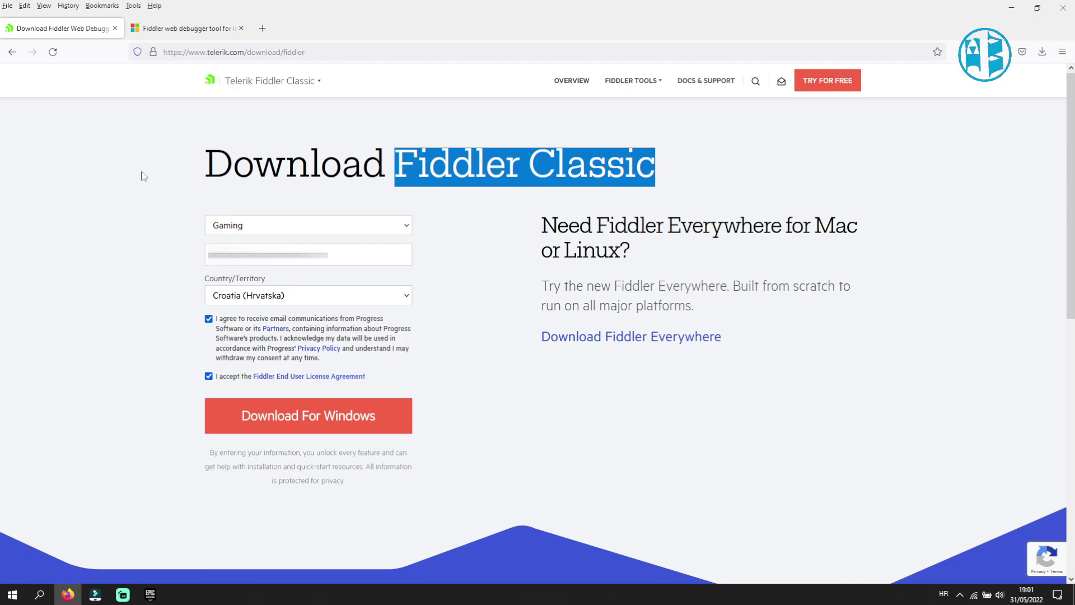
pyautogui.click(141, 274)
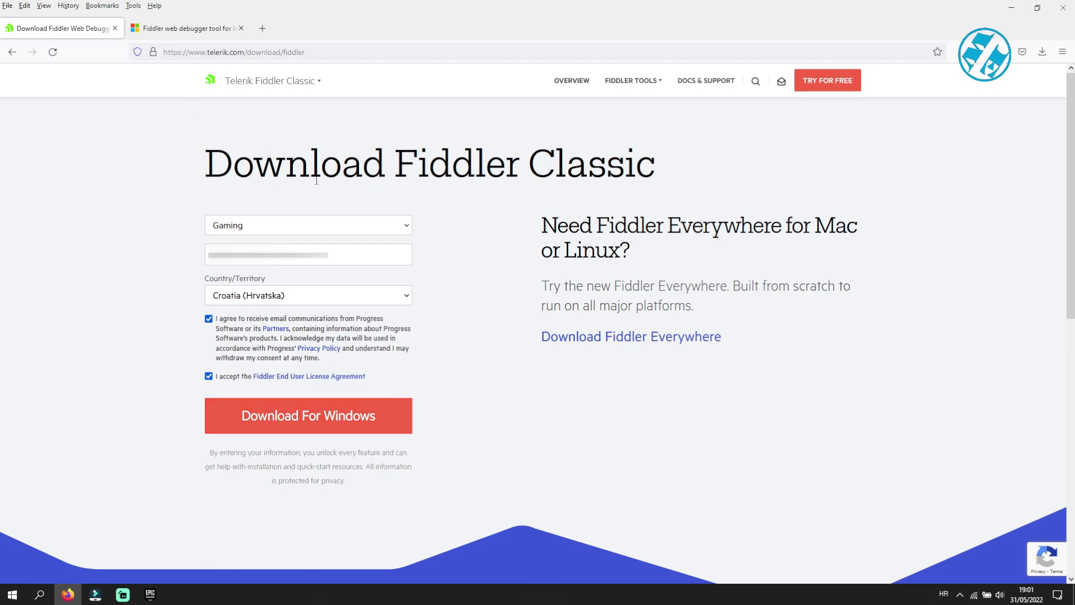
pyautogui.click(182, 29)
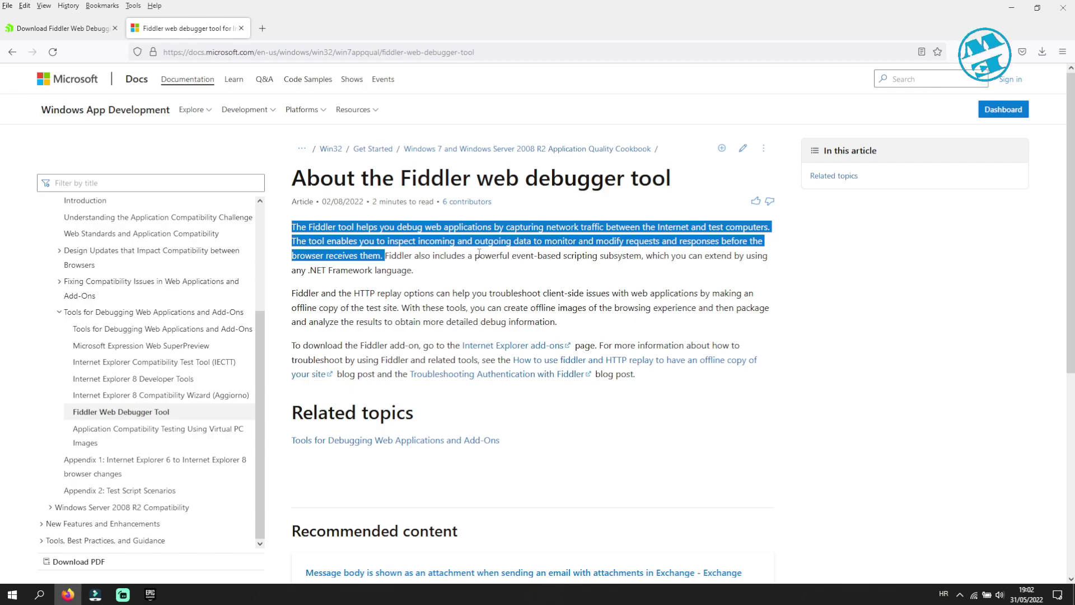
pyautogui.click(1012, 8)
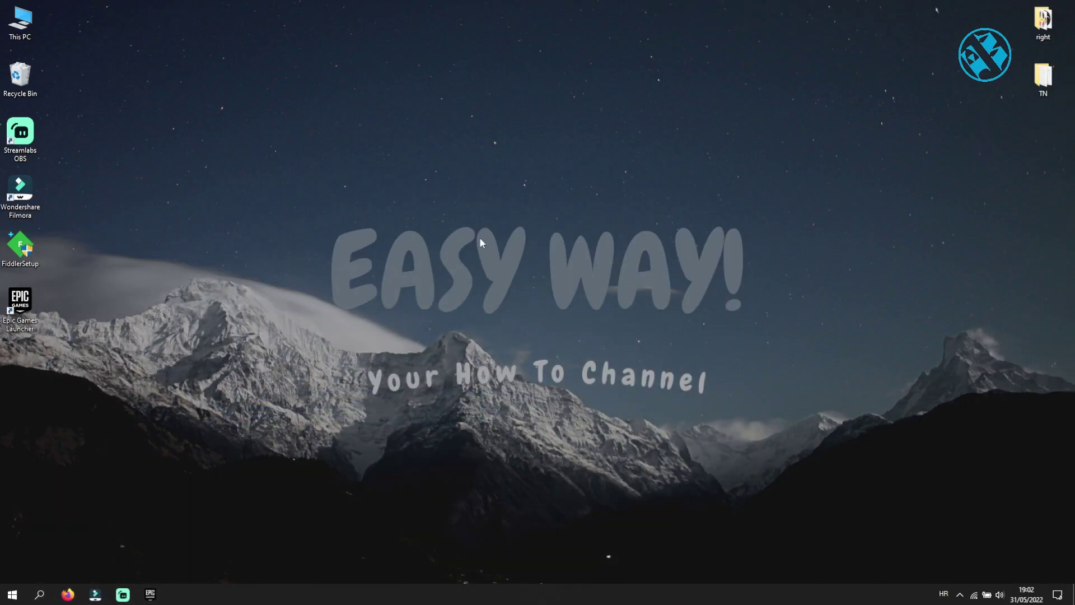
# Install Fiddler Classic using FiddlerSetup on the desktop, and launch it, leaving it running minimized.
pyautogui.doubleClick(23, 249)
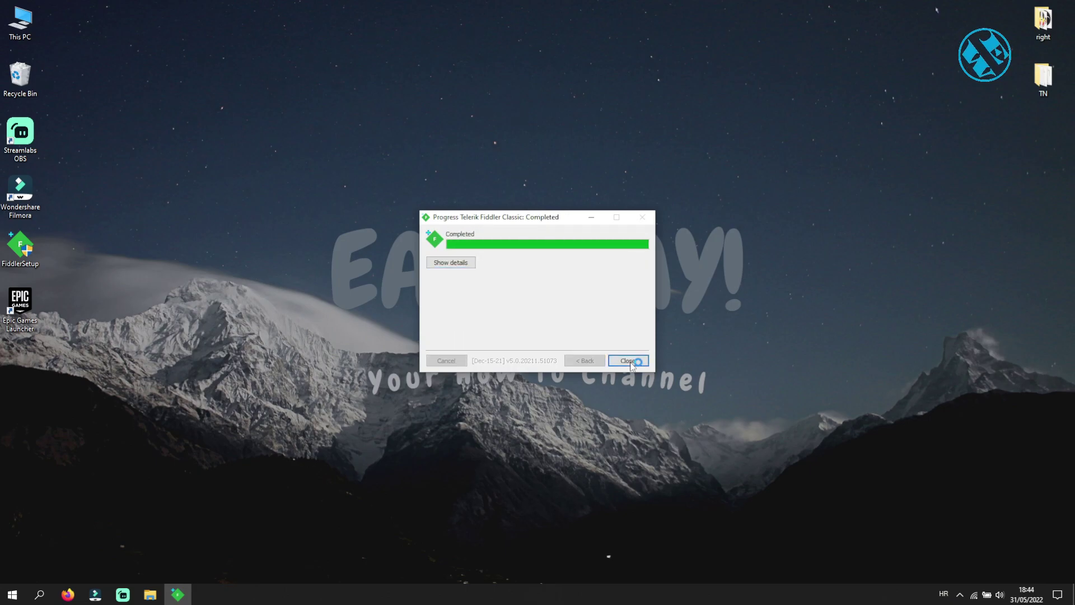
pyautogui.click(628, 361)
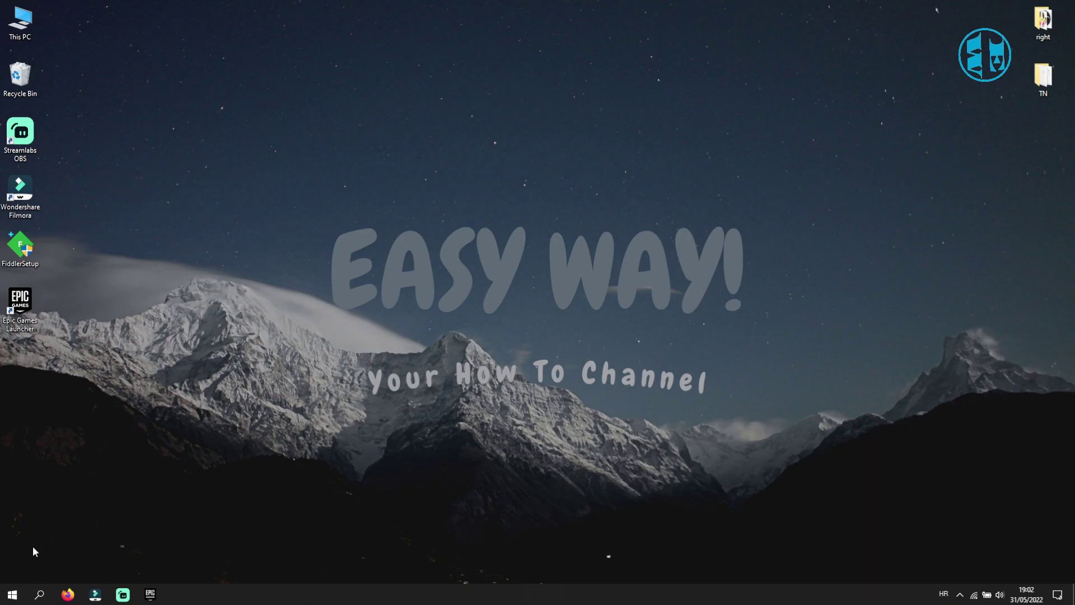
pyautogui.click(7, 596)
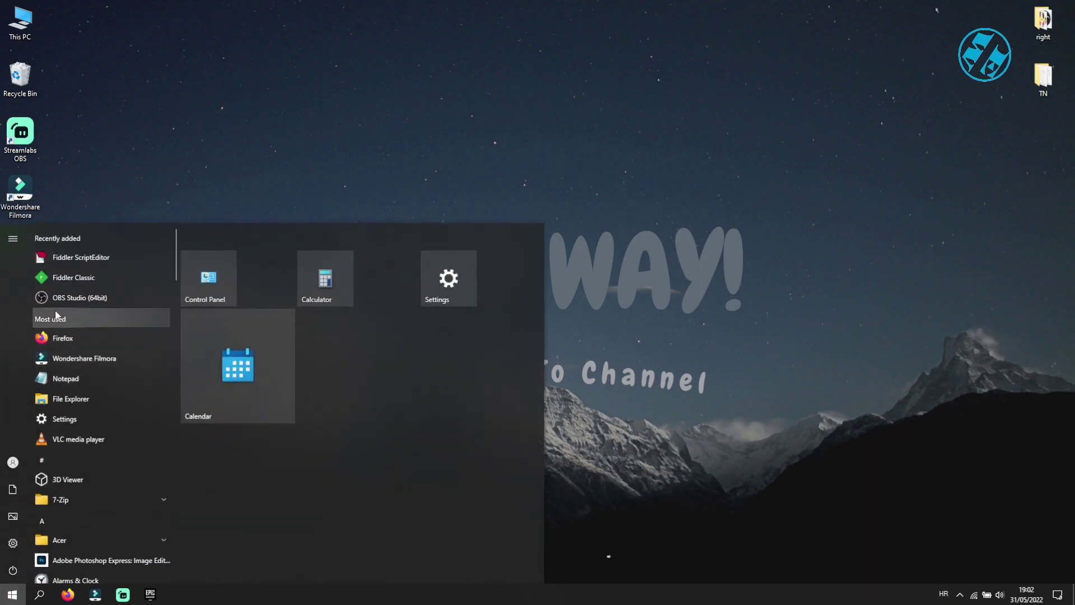
pyautogui.click(70, 280)
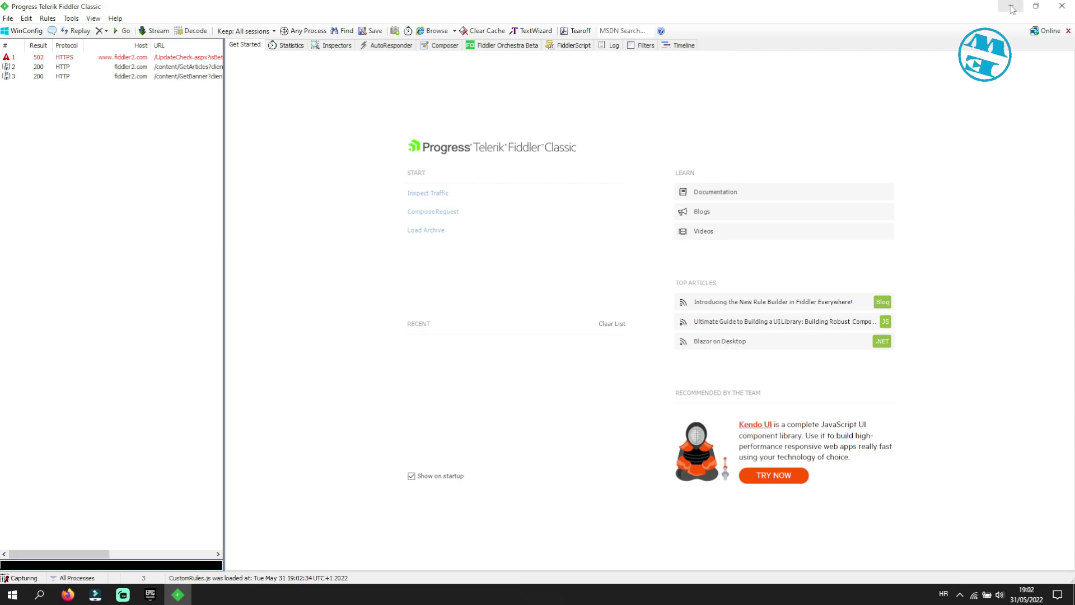
pyautogui.click(1012, 6)
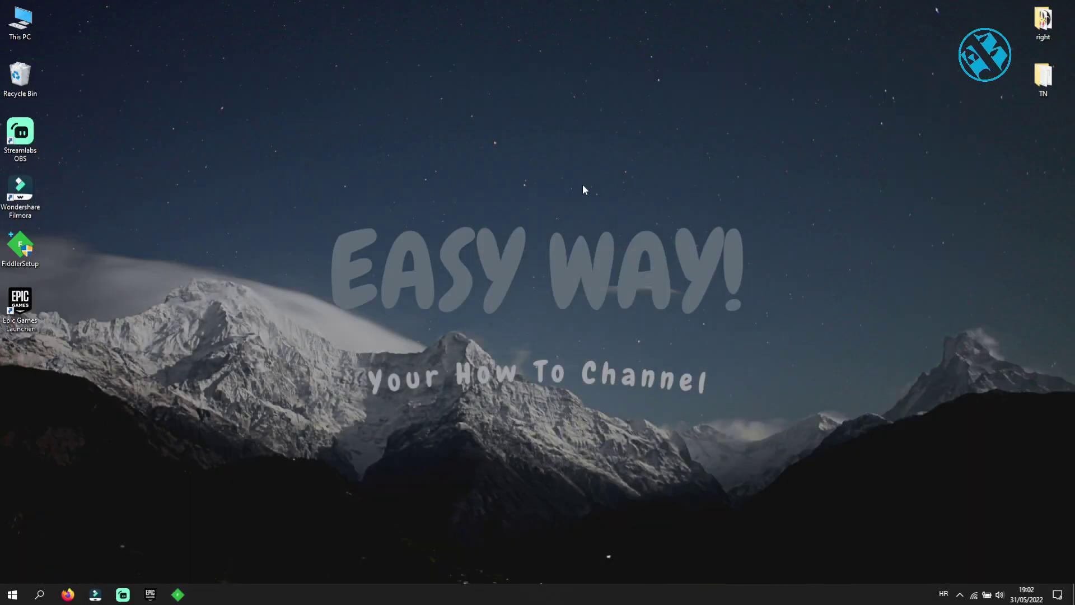
# Open the Epic Games Launcher to check its sign-in page with Fiddler Classic running, and close it.
pyautogui.doubleClick(20, 306)
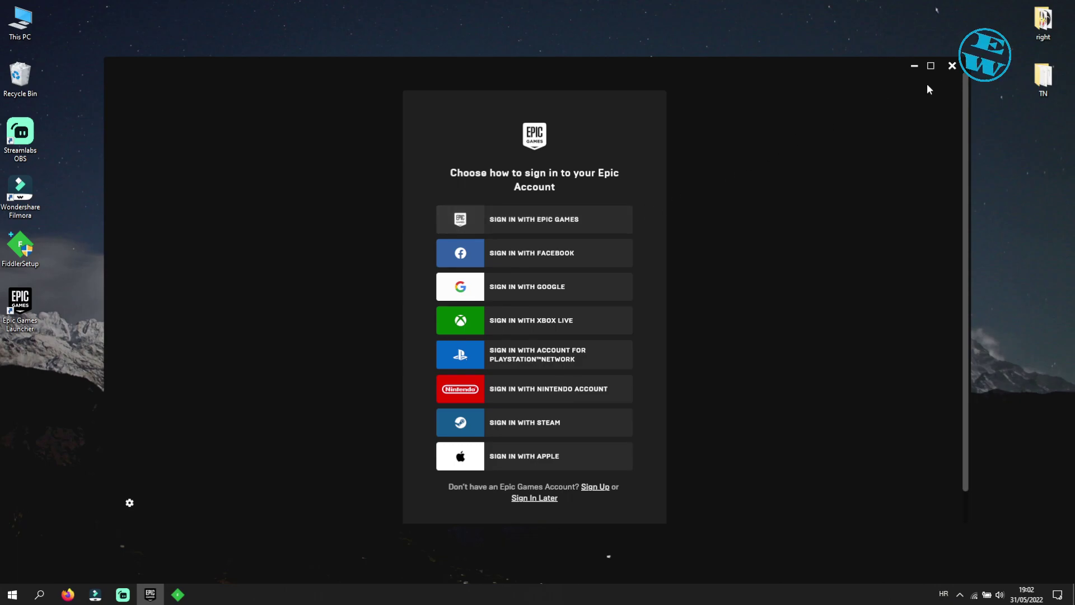
pyautogui.click(953, 66)
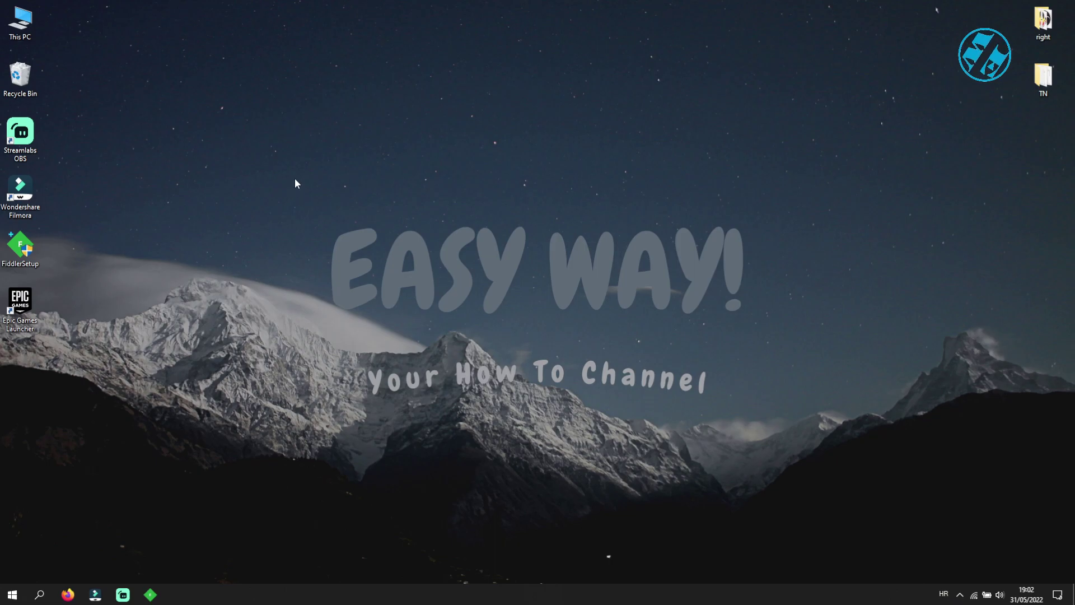
pyautogui.moveTo(296, 179); pyautogui.dragTo(792, 367)
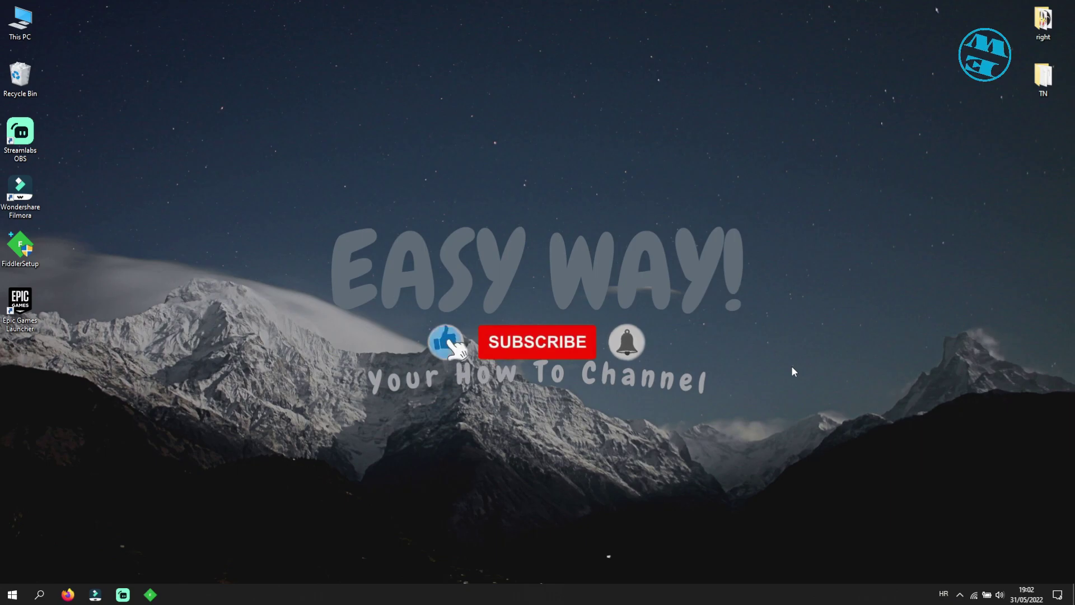